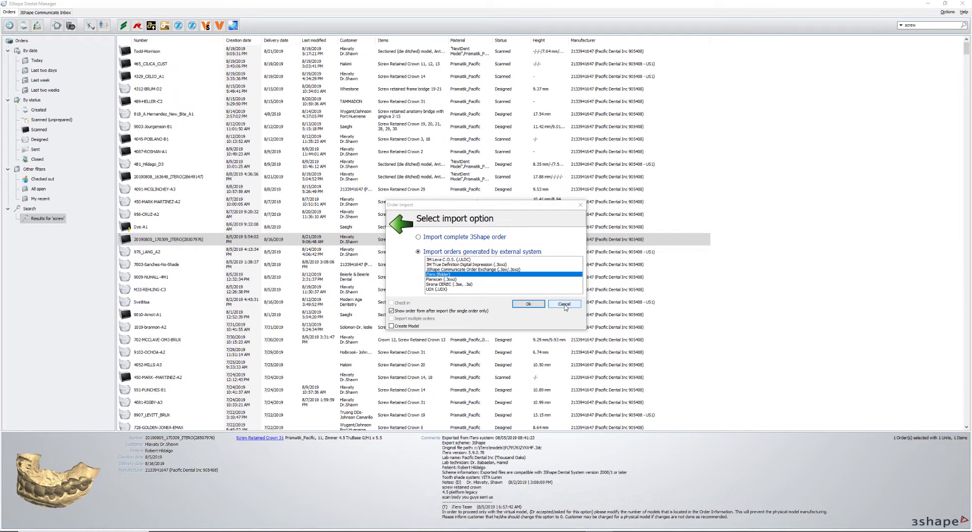
# - Cancel the order import and open the order form of the highlighted iTero case with Screw Retained Crown 31 for modification
pyautogui.click(565, 304)
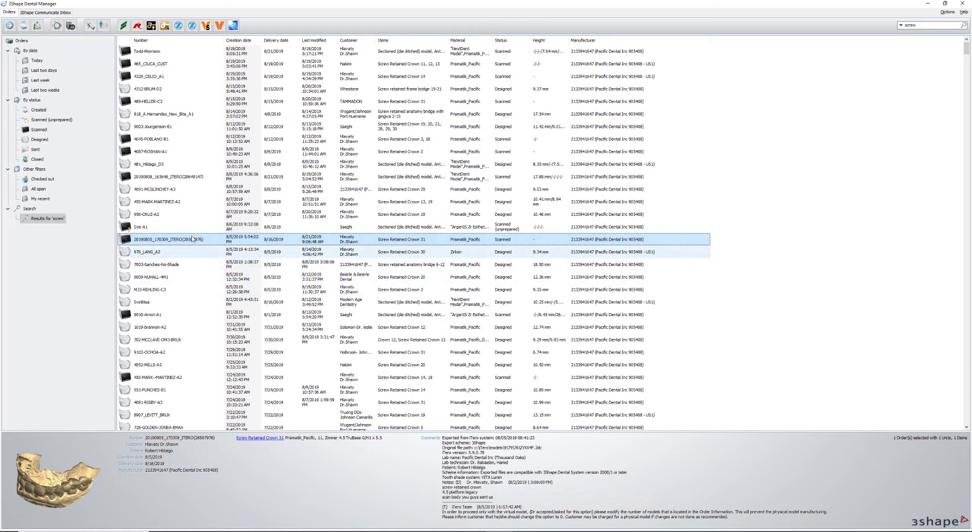
pyautogui.rightClick(161, 239)
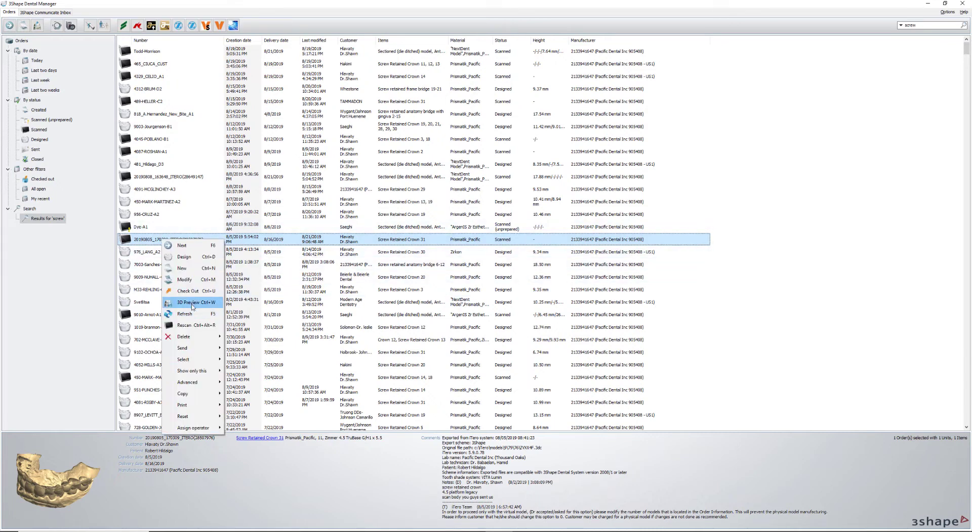
pyautogui.click(185, 280)
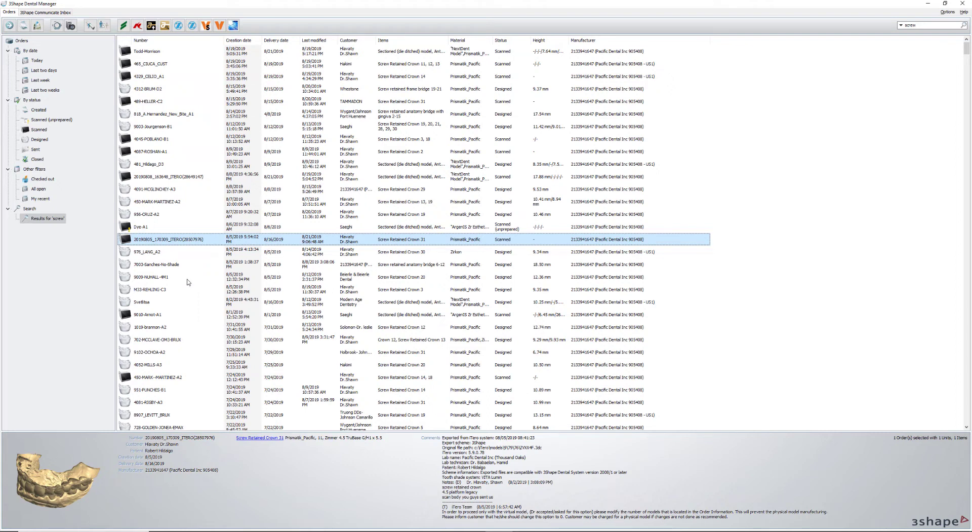
pyautogui.doubleClick(195, 240)
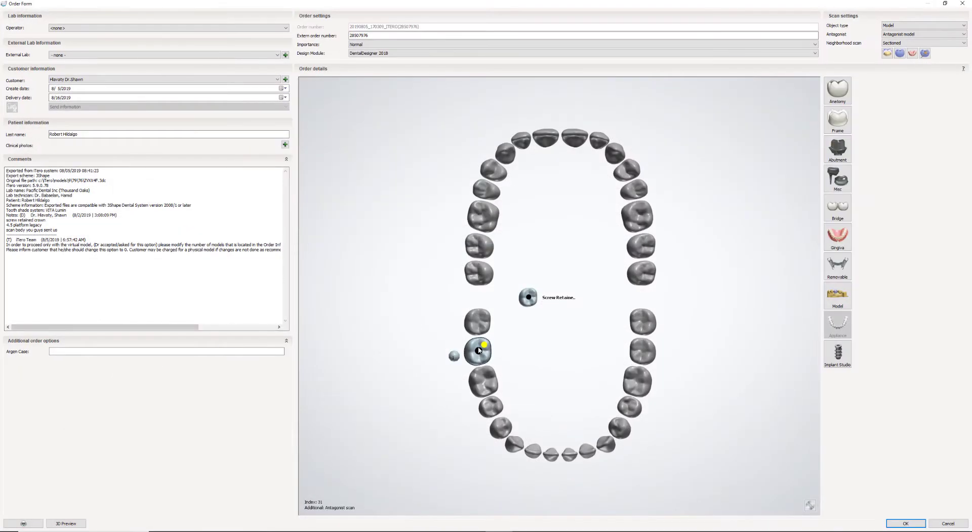
# - Set tooth 31's scan to Digital impression with Antagonist and a gingival scan, and add the NextDent Model to the order
pyautogui.click(488, 354)
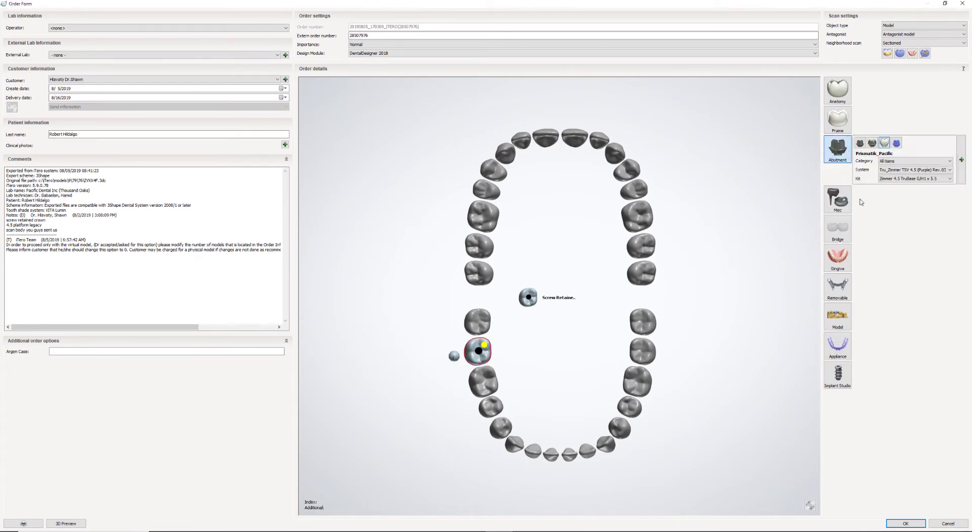
pyautogui.click(898, 27)
pyautogui.click(900, 36)
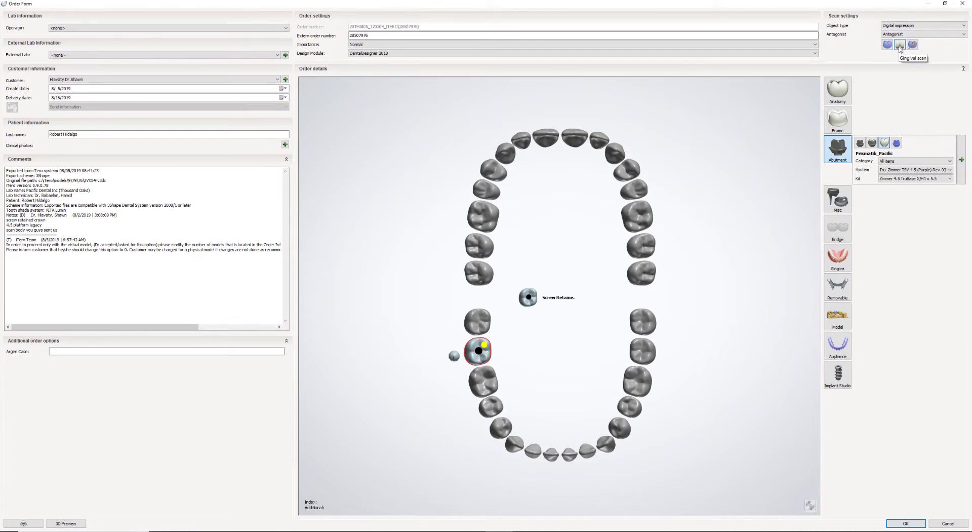
pyautogui.click(838, 315)
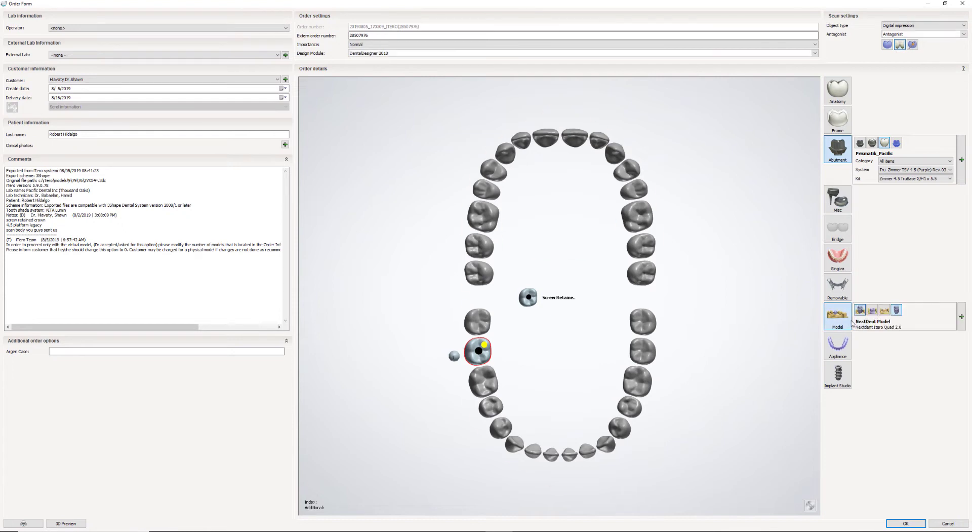
pyautogui.click(914, 523)
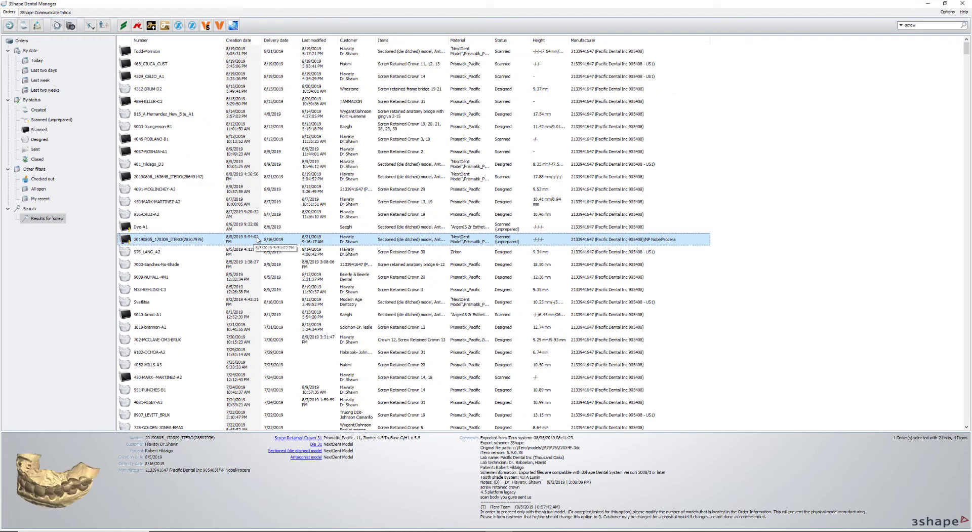
# - Open the order's folder in File Explorer and go to Scans, Lower to inspect the scan files
pyautogui.hotkey('ctrl', 'e')
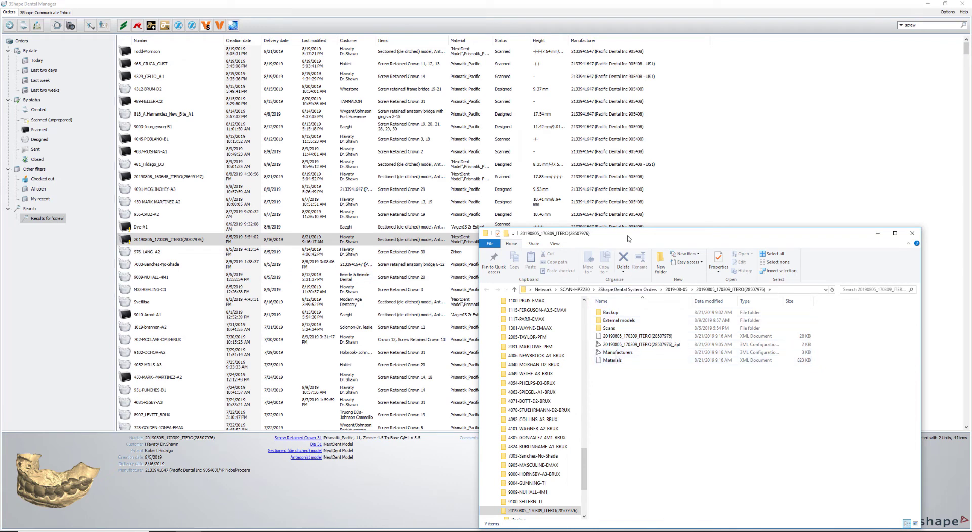
pyautogui.moveTo(628, 238); pyautogui.dragTo(493, 134)
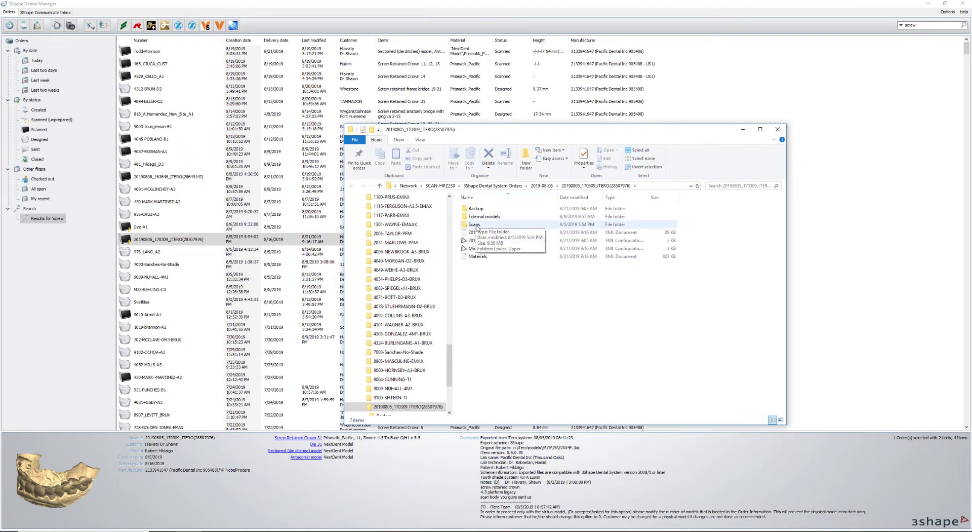
pyautogui.doubleClick(477, 226)
pyautogui.doubleClick(476, 209)
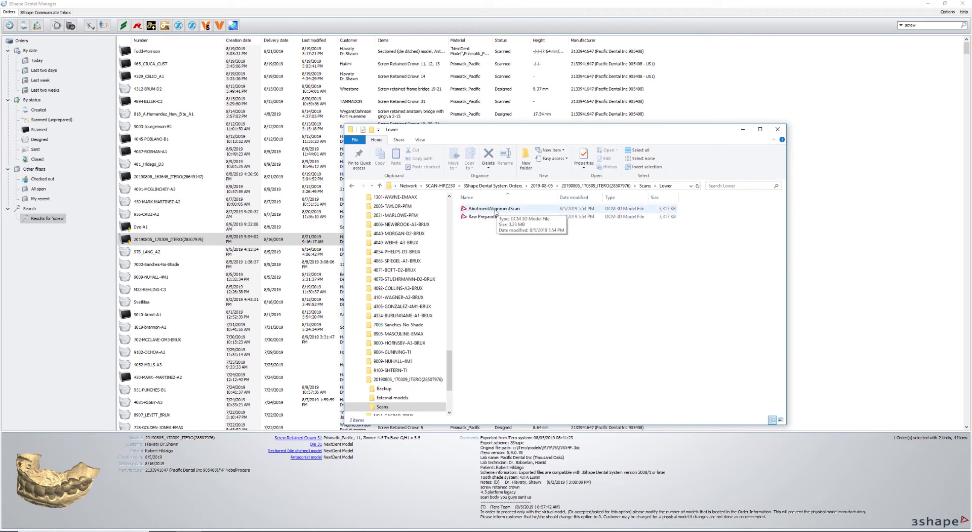
# - Duplicate the Raw Preparation scan file in the Lower folder and open the copy's name for editing
pyautogui.click(495, 210)
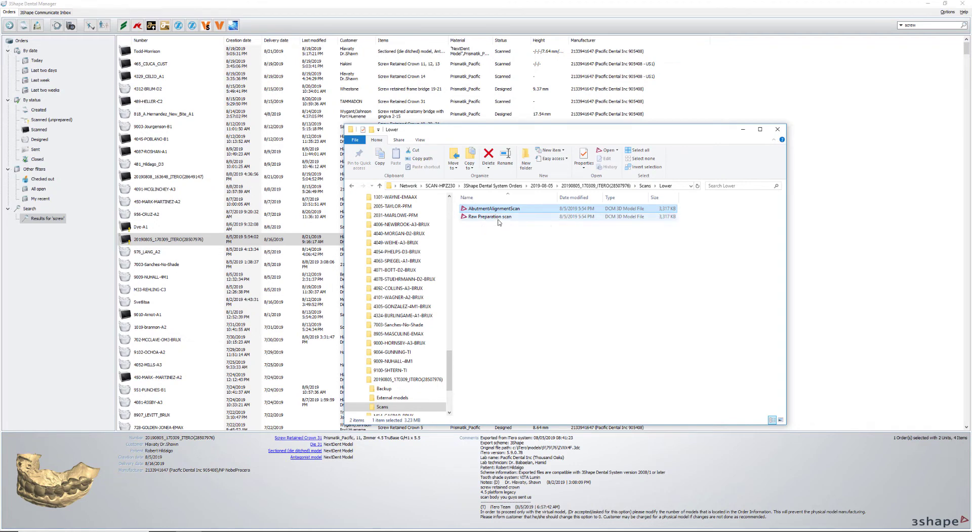
pyautogui.click(498, 217)
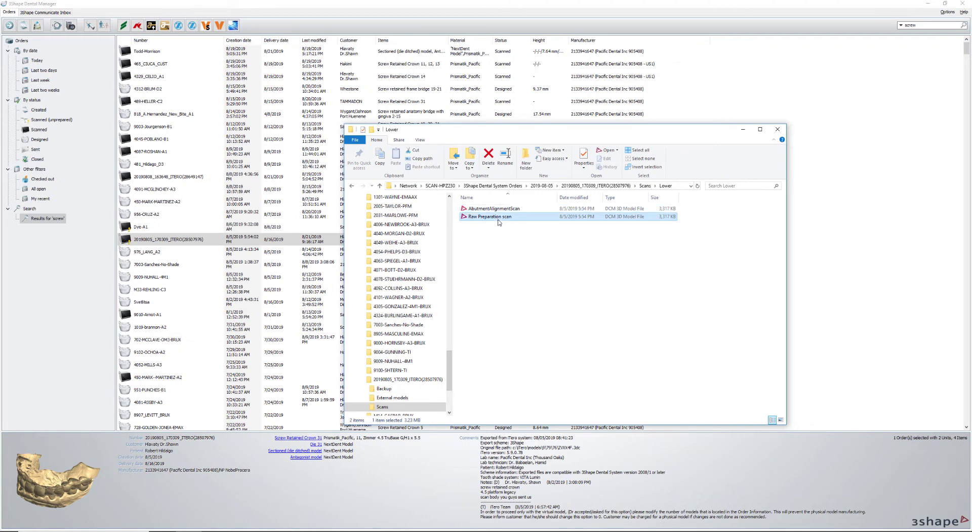
pyautogui.hotkey('ctrl', 'c')
pyautogui.hotkey('ctrl', 'v')
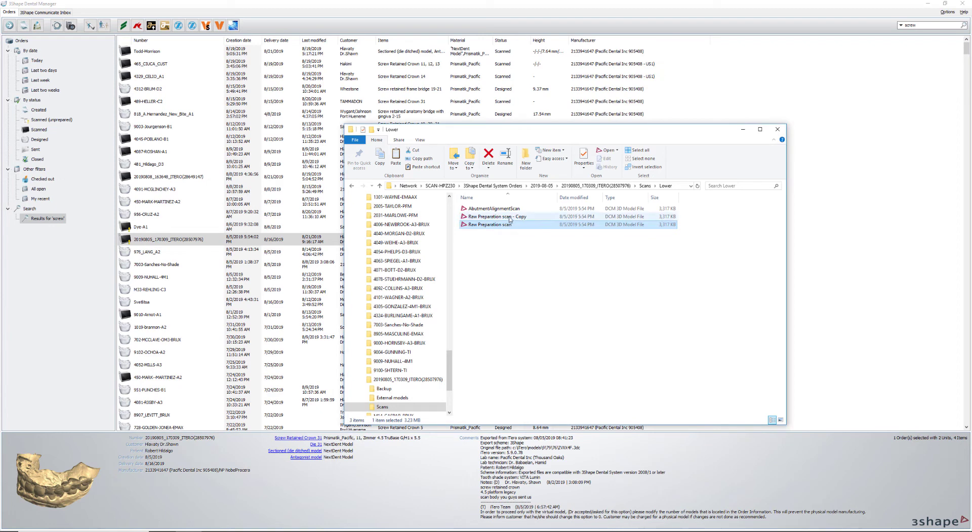
pyautogui.click(510, 218)
pyautogui.click(510, 217)
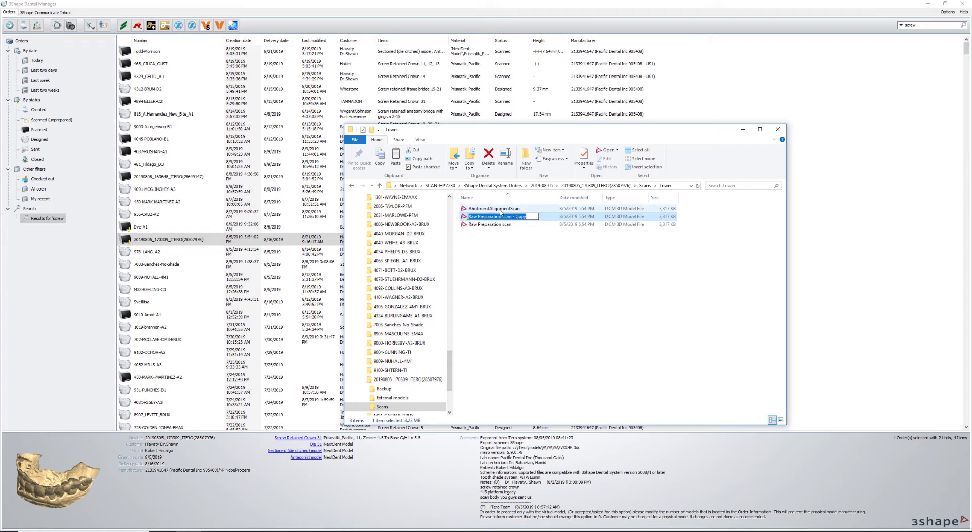
pyautogui.click(540, 262)
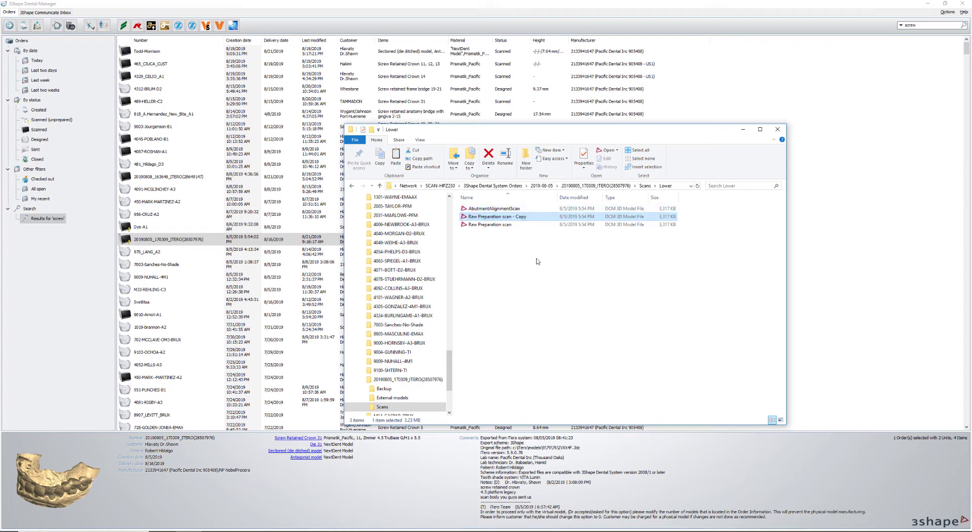
# - Delete the Raw Preparation scan - Copy file and close the folder window
pyautogui.click(519, 220)
pyautogui.press('Delete')
pyautogui.click(517, 299)
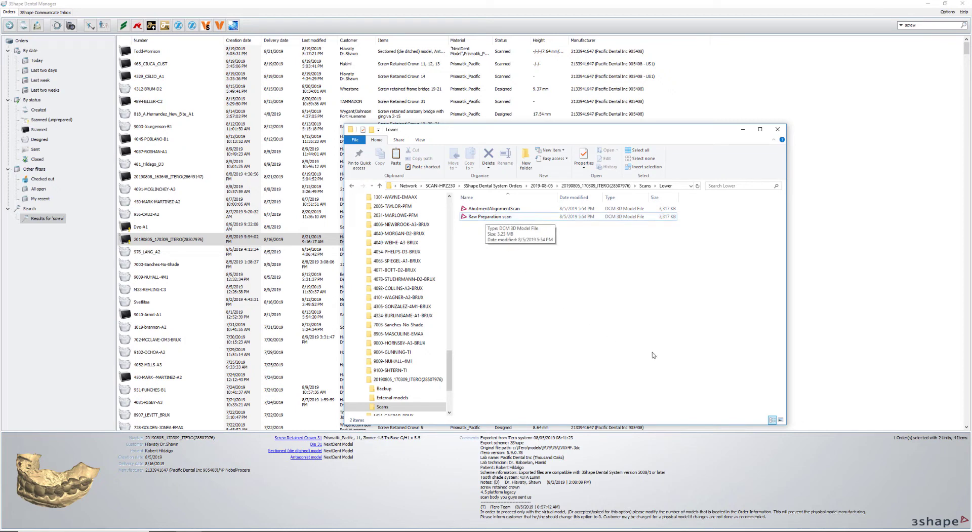
pyautogui.click(778, 129)
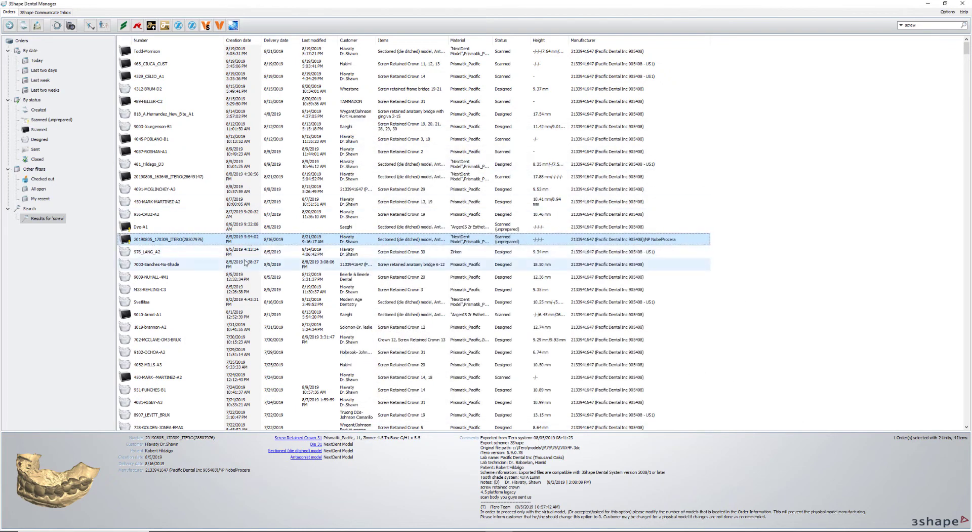
# - Open the iTero order for design and accept the occlusal alignment
pyautogui.rightClick(208, 242)
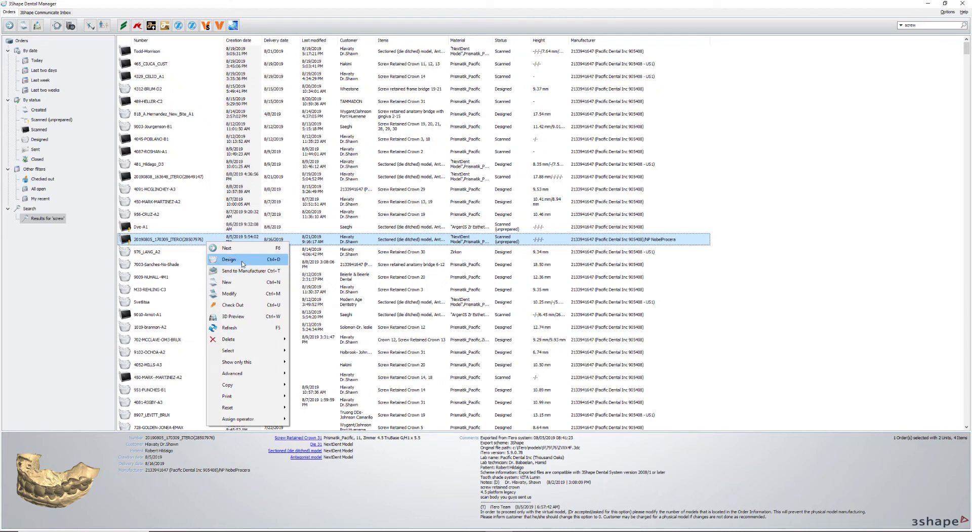
pyautogui.click(242, 264)
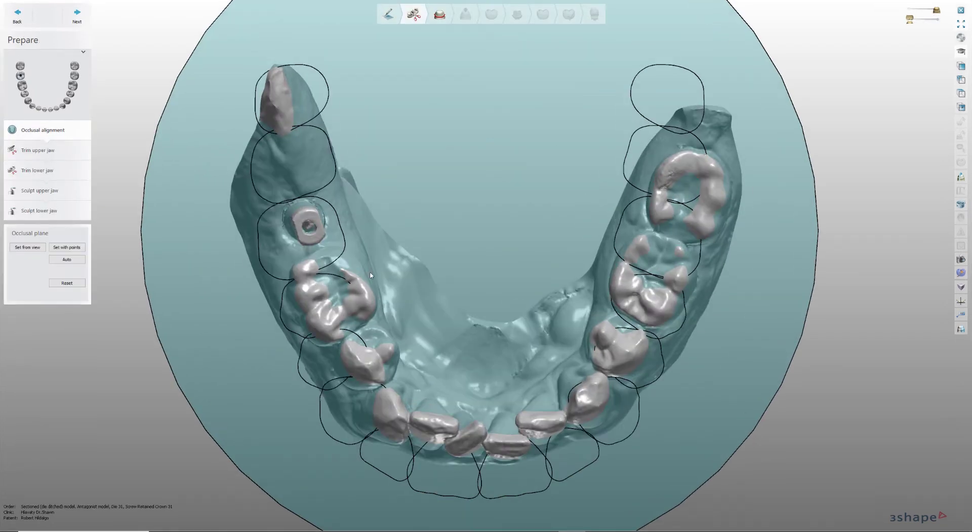
pyautogui.press('space')
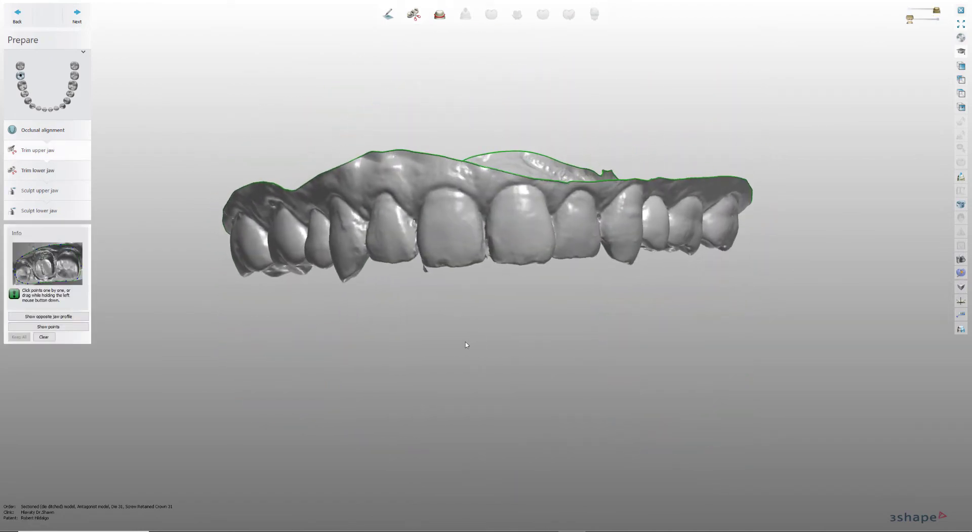
# - Accept the trim lines of the upper jaw and the lower jaw
pyautogui.press('space')
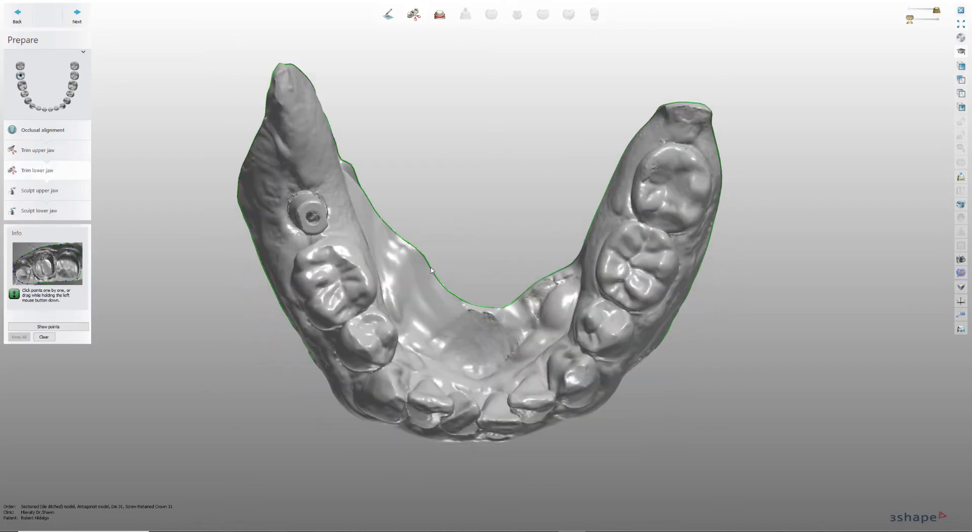
pyautogui.moveTo(445, 281); pyautogui.dragTo(550, 200, button='right')
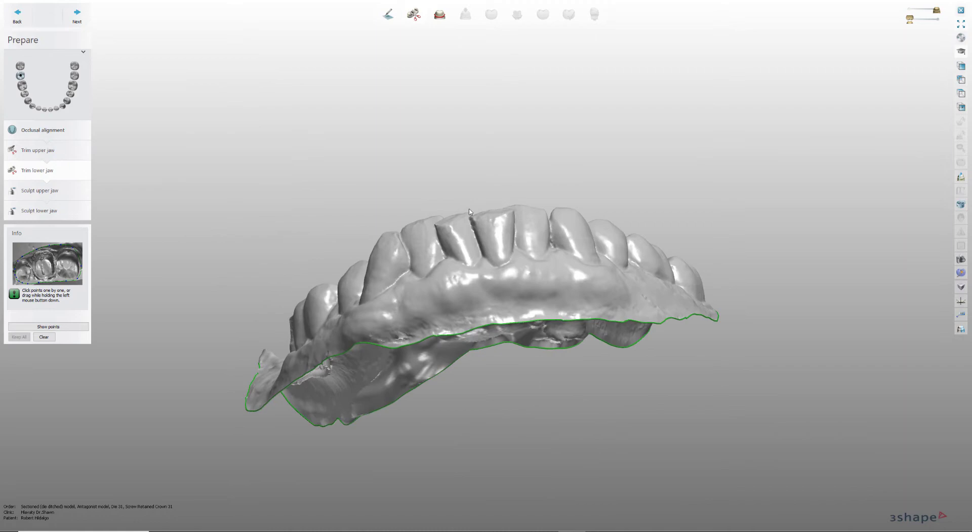
pyautogui.press('space')
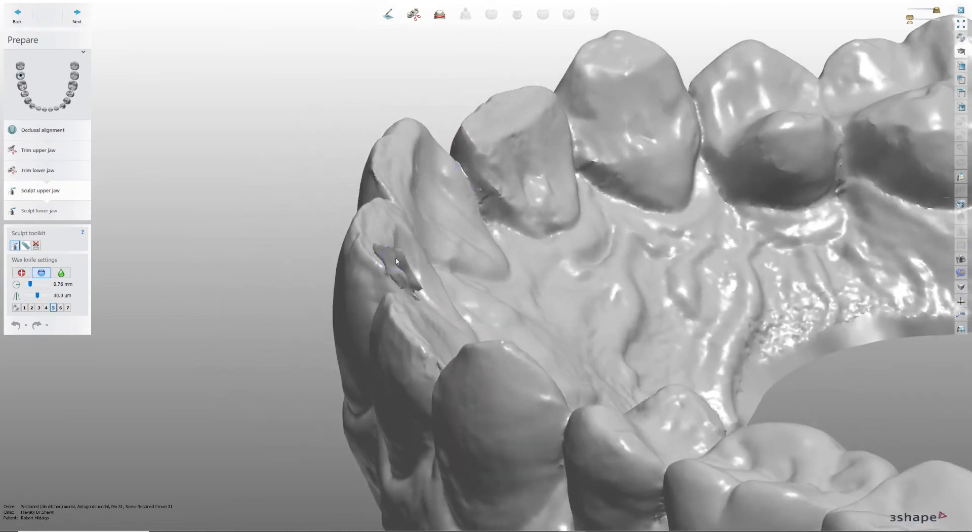
# - Remove the scan artifact behind the upper front tooth with the wax knife, smooth the area at 1.32 mm, and finish the upper jaw sculpting
pyautogui.scroll(1, 396, 261)
pyautogui.click(396, 262)
pyautogui.keyDown('ctrl'); pyautogui.scroll(4, 393, 262); pyautogui.keyUp('ctrl')
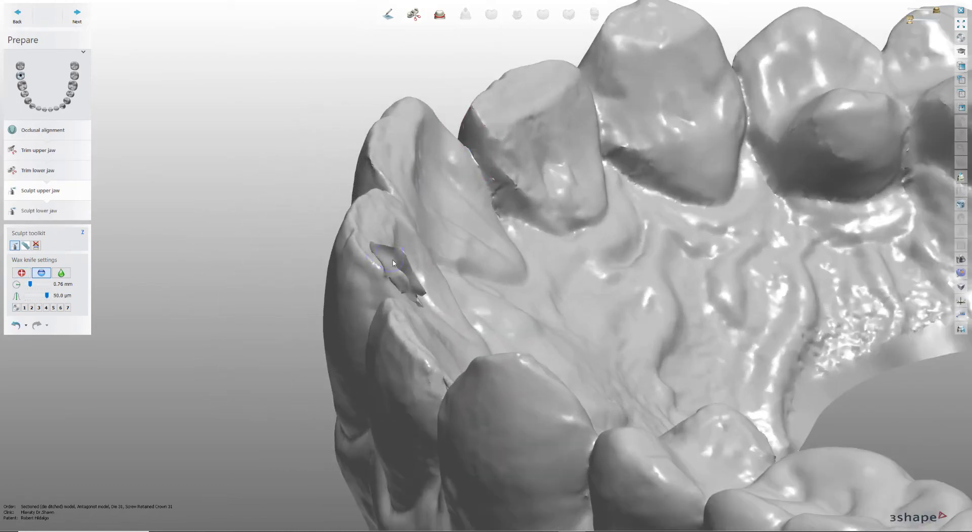
pyautogui.moveTo(393, 260)
pyautogui.mouseDown()
pyautogui.moveTo(386, 256)
pyautogui.moveTo(401, 280)
pyautogui.mouseUp()
pyautogui.press('6')
pyautogui.keyDown('shift'); pyautogui.scroll(-3, 393, 257); pyautogui.keyUp('shift')
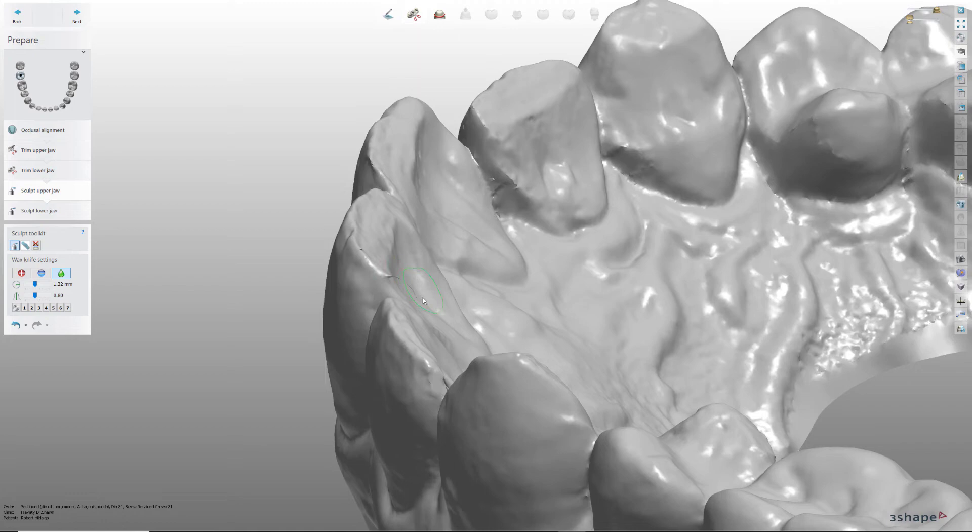
pyautogui.press('pagedown')
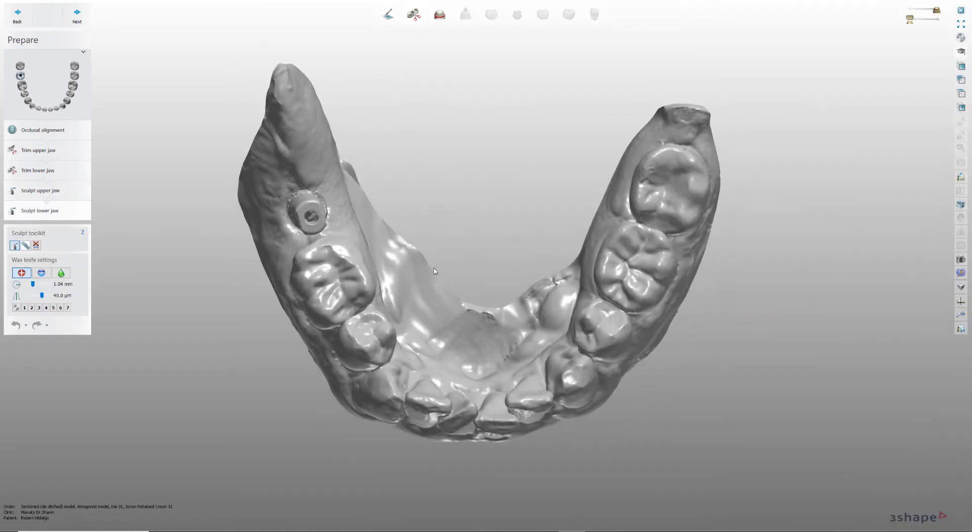
# - Trace a tooth extraction line around the base of the scan body at position 31 on the lower jaw
pyautogui.moveTo(434, 268)
pyautogui.mouseDown(button='right')
pyautogui.moveTo(348, 281)
pyautogui.moveTo(253, 273)
pyautogui.mouseUp(button='right')
pyautogui.scroll(3, 347, 282)
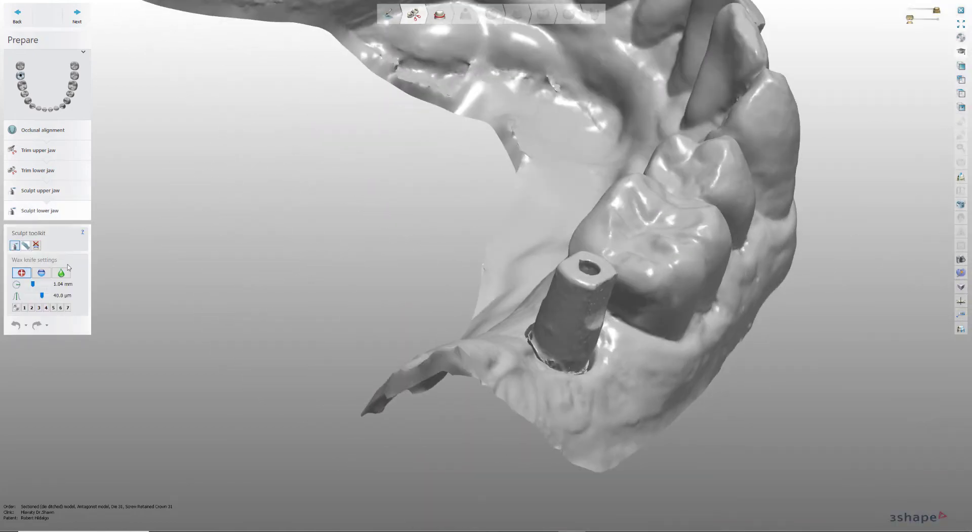
pyautogui.click(37, 245)
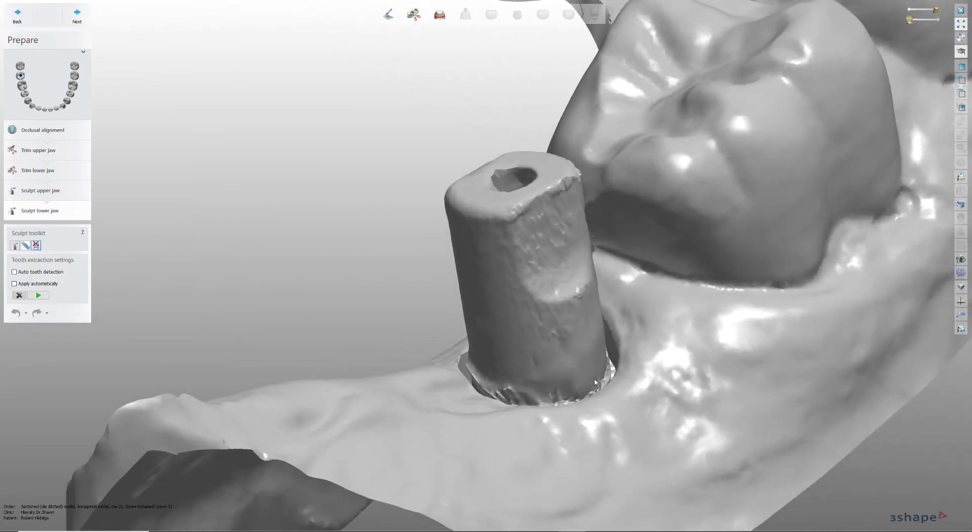
pyautogui.click(736, 375)
pyautogui.moveTo(595, 382); pyautogui.dragTo(205, 341, button='right')
pyautogui.click(681, 384)
pyautogui.click(816, 380)
pyautogui.click(515, 103)
pyautogui.click(201, 317)
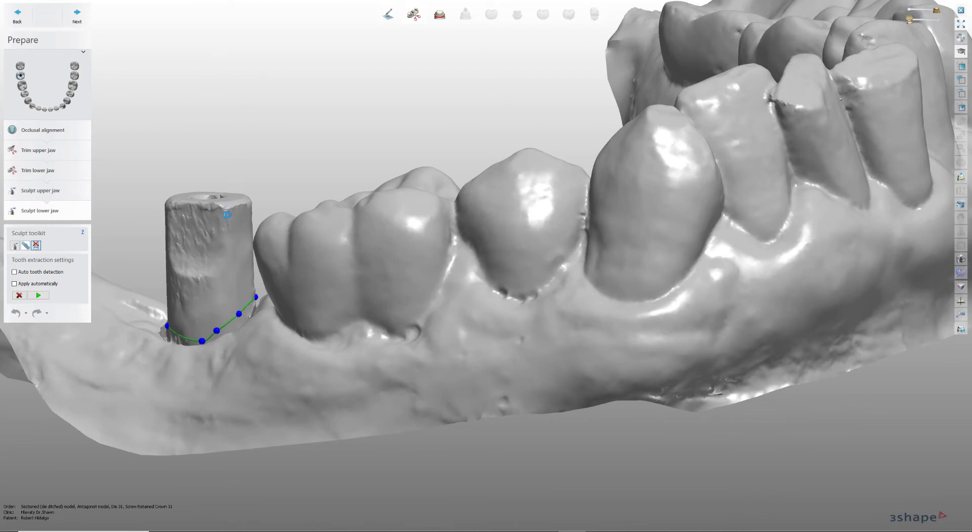
# - Move the extraction line's control points on the cheek side of the scan body down to the gum margin
pyautogui.moveTo(223, 283); pyautogui.dragTo(263, 327, button='right')
pyautogui.scroll(3, 273, 333)
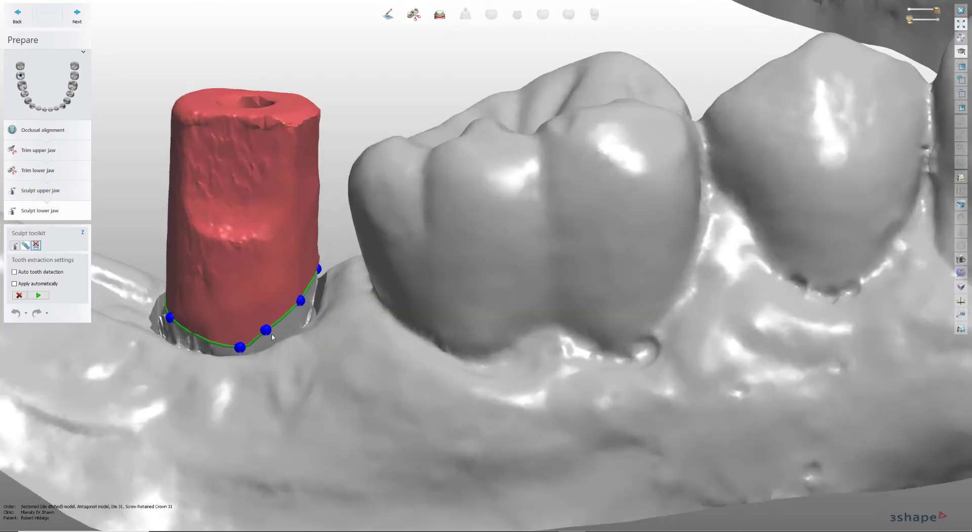
pyautogui.moveTo(267, 331); pyautogui.dragTo(270, 337)
pyautogui.moveTo(291, 311); pyautogui.dragTo(277, 309, button='right')
pyautogui.moveTo(286, 301); pyautogui.dragTo(256, 344)
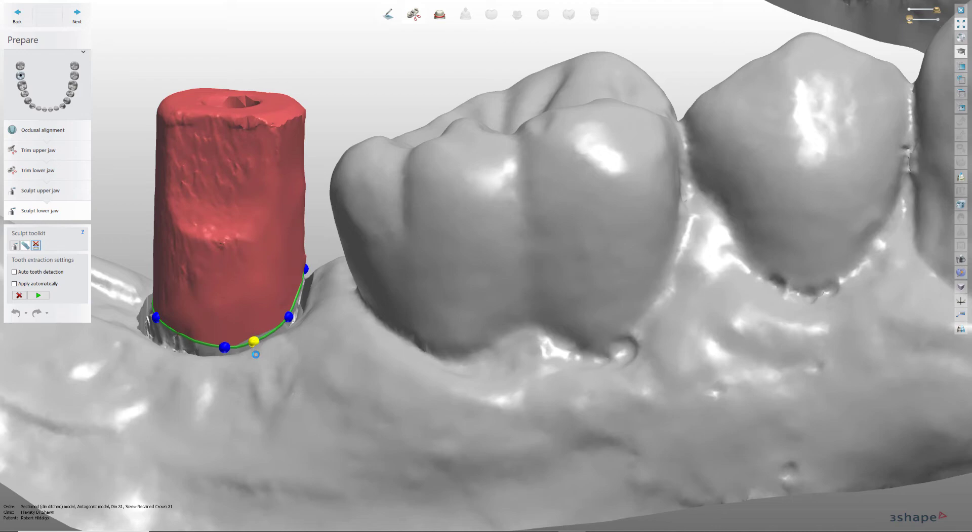
pyautogui.moveTo(244, 352); pyautogui.dragTo(248, 351, button='right')
pyautogui.moveTo(243, 347); pyautogui.dragTo(218, 350)
# - Move the extraction line's control points on the tongue side of the scan body out to the gum margin
pyautogui.moveTo(217, 350); pyautogui.dragTo(739, 326, button='right')
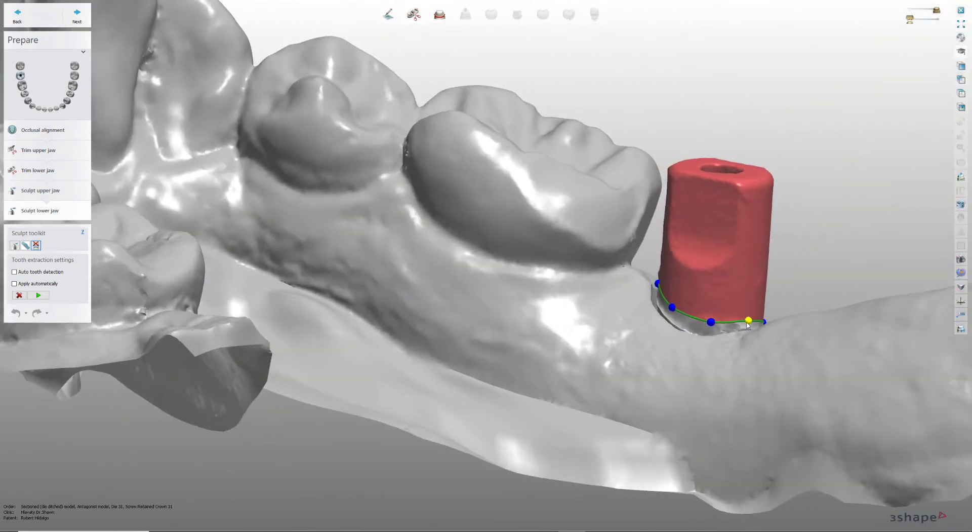
pyautogui.click(706, 332)
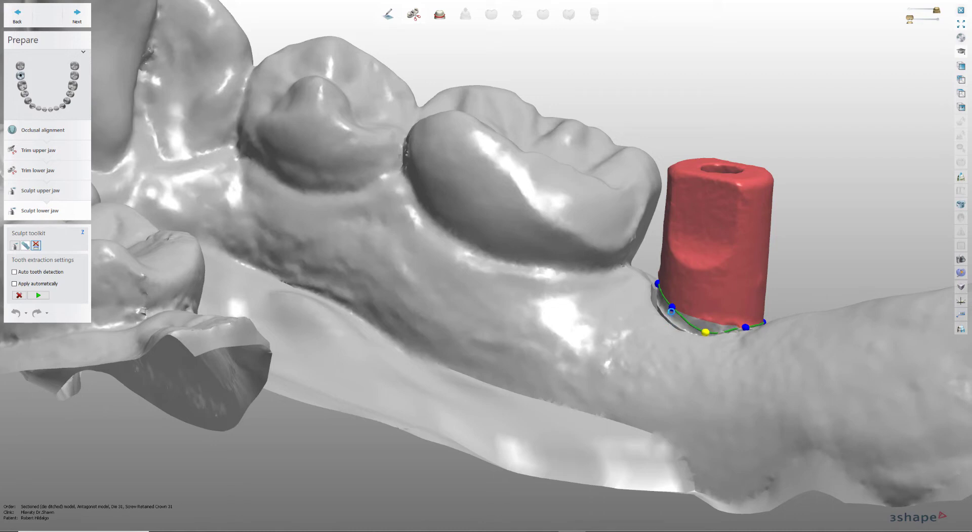
pyautogui.moveTo(672, 308); pyautogui.dragTo(666, 307)
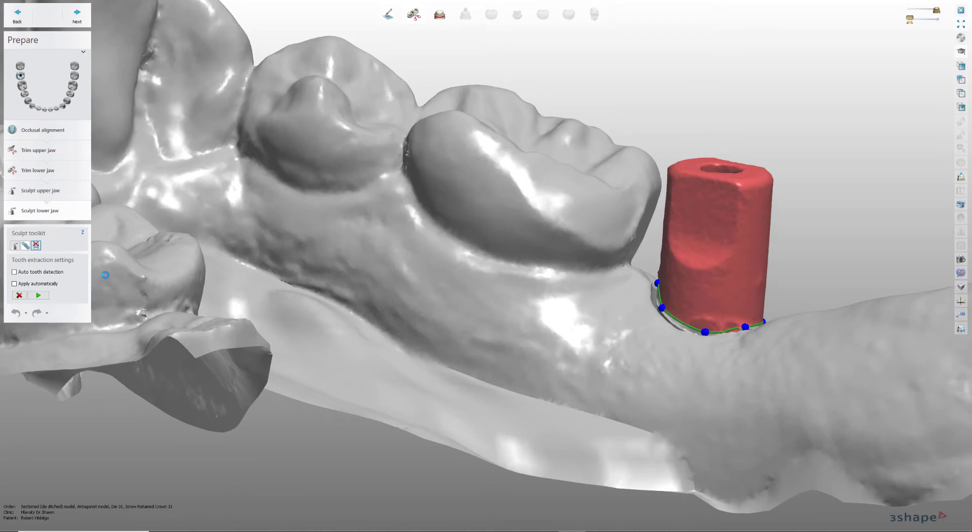
# - Smooth the rim of the extraction hole behind the last lower molar at position 31 with the wax knife, reaching 1.60 mm
pyautogui.click(15, 245)
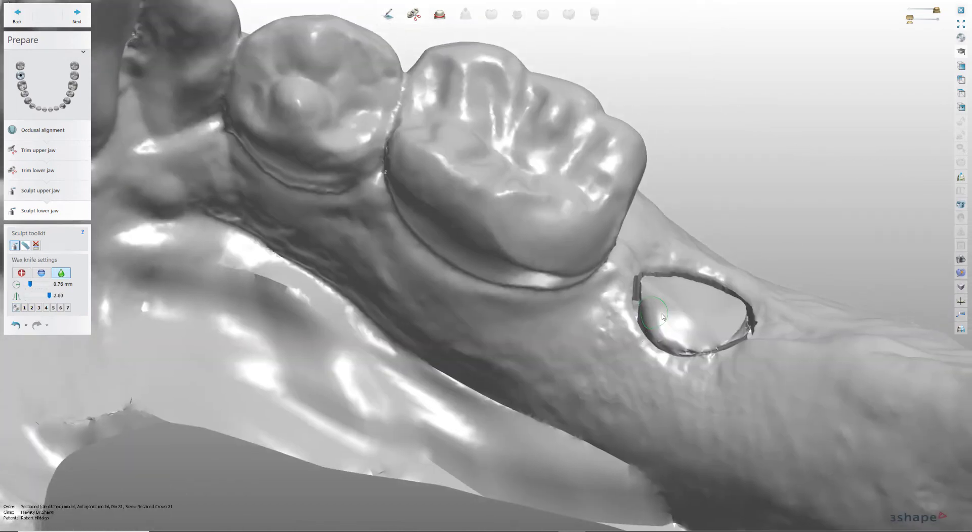
pyautogui.scroll(5, 645, 306)
pyautogui.moveTo(646, 306)
pyautogui.mouseDown()
pyautogui.moveTo(630, 252)
pyautogui.moveTo(664, 253)
pyautogui.mouseUp()
pyautogui.moveTo(669, 259); pyautogui.dragTo(697, 248, button='right')
pyautogui.moveTo(722, 238)
pyautogui.mouseDown()
pyautogui.moveTo(771, 193)
pyautogui.moveTo(789, 114)
pyautogui.moveTo(757, 84)
pyautogui.moveTo(729, 76)
pyautogui.moveTo(657, 74)
pyautogui.moveTo(633, 91)
pyautogui.moveTo(625, 124)
pyautogui.moveTo(649, 76)
pyautogui.moveTo(698, 71)
pyautogui.moveTo(808, 134)
pyautogui.moveTo(801, 192)
pyautogui.moveTo(775, 222)
pyautogui.moveTo(710, 233)
pyautogui.moveTo(665, 219)
pyautogui.moveTo(625, 158)
pyautogui.moveTo(645, 130)
pyautogui.moveTo(682, 144)
pyautogui.moveTo(709, 83)
pyautogui.moveTo(719, 142)
pyautogui.moveTo(744, 162)
pyautogui.moveTo(725, 162)
pyautogui.mouseUp()
pyautogui.keyDown('shift'); pyautogui.scroll(5, 660, 140); pyautogui.keyUp('shift')
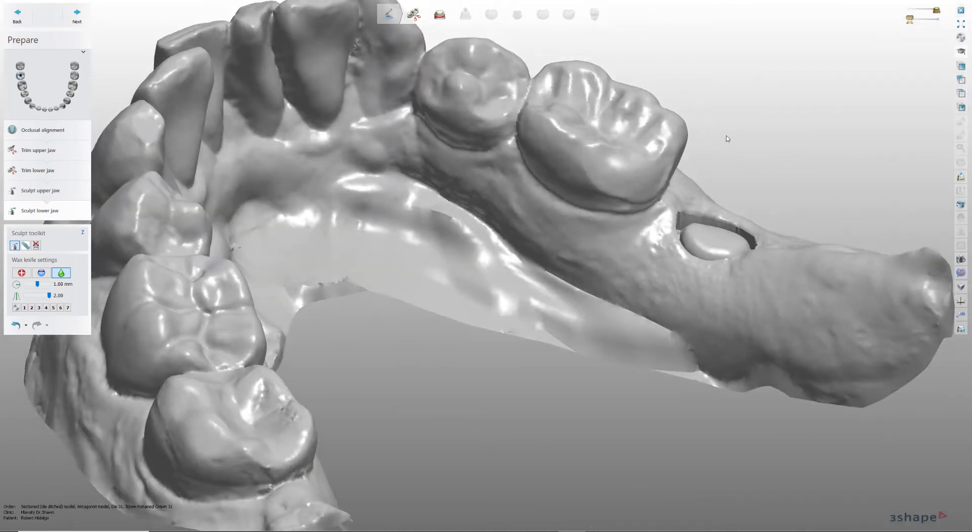
pyautogui.moveTo(728, 139); pyautogui.dragTo(656, 147, button='right')
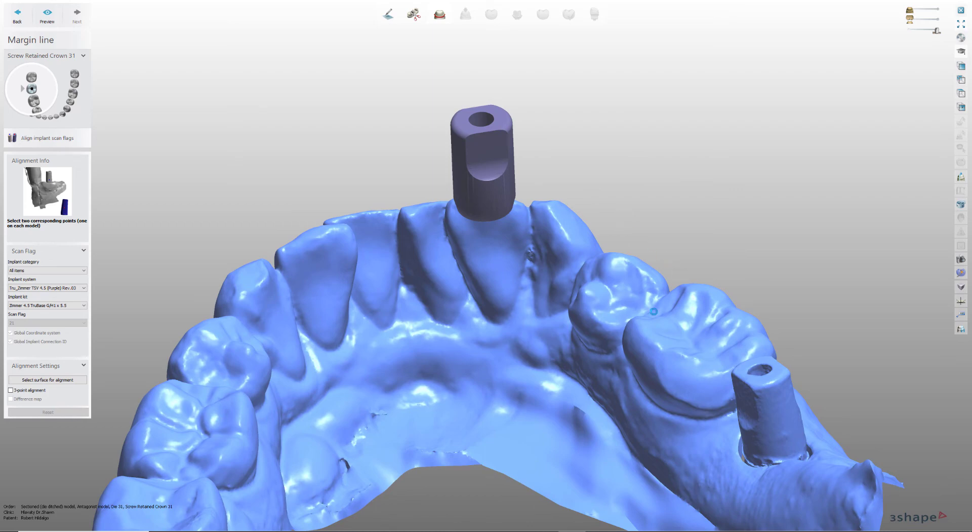
# - Try to align the implant scan flag with the scan body at position 31 using one pair of points, and reset the alignment
pyautogui.click(753, 383)
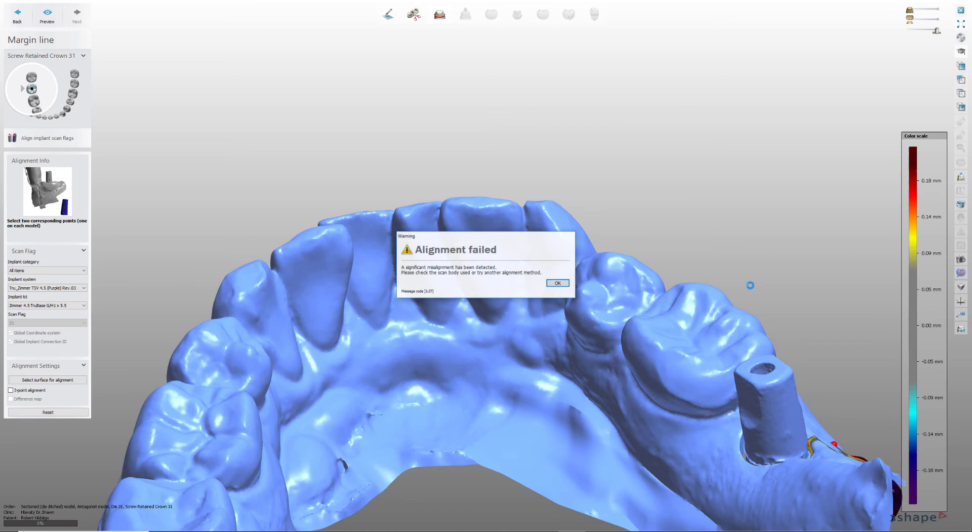
pyautogui.click(558, 284)
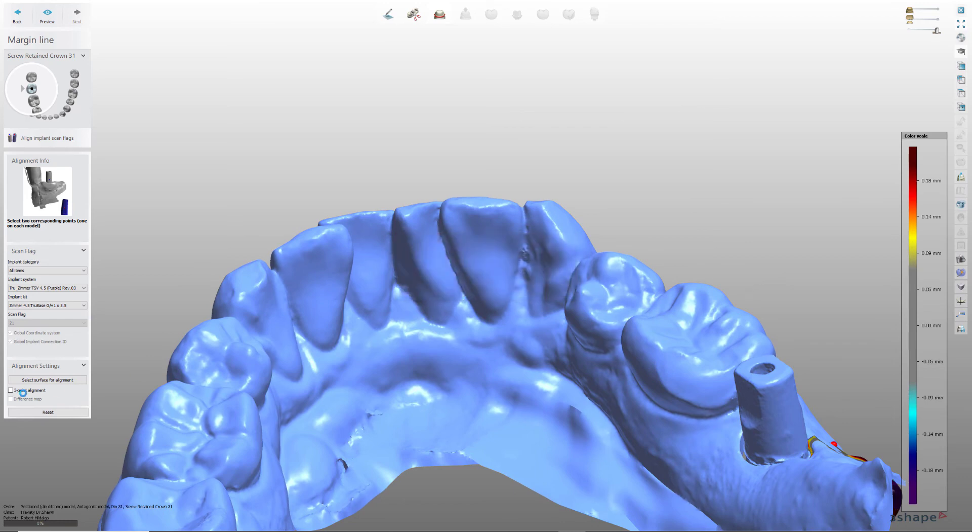
pyautogui.click(26, 413)
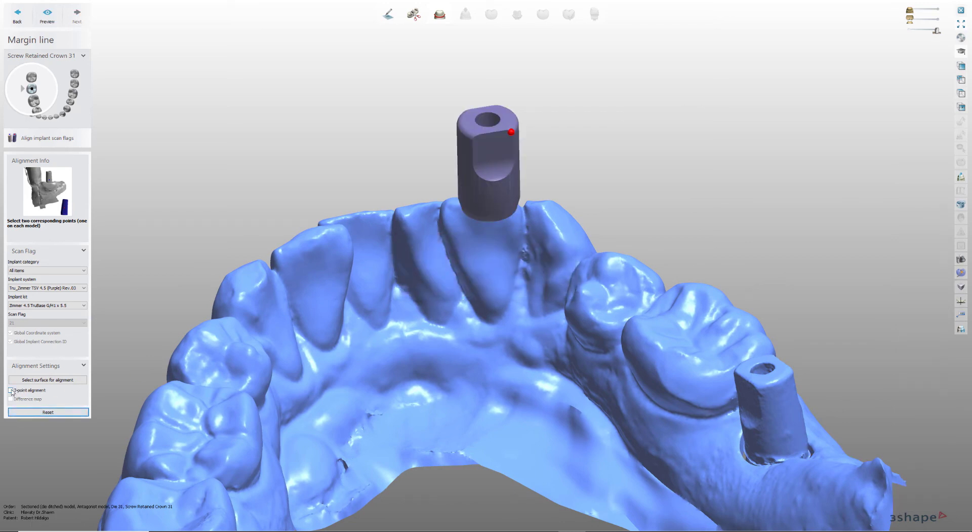
# - Mark corresponding points on the implant scan flag and the scan body at position 31 to align them
pyautogui.moveTo(365, 304); pyautogui.dragTo(618, 348, button='right')
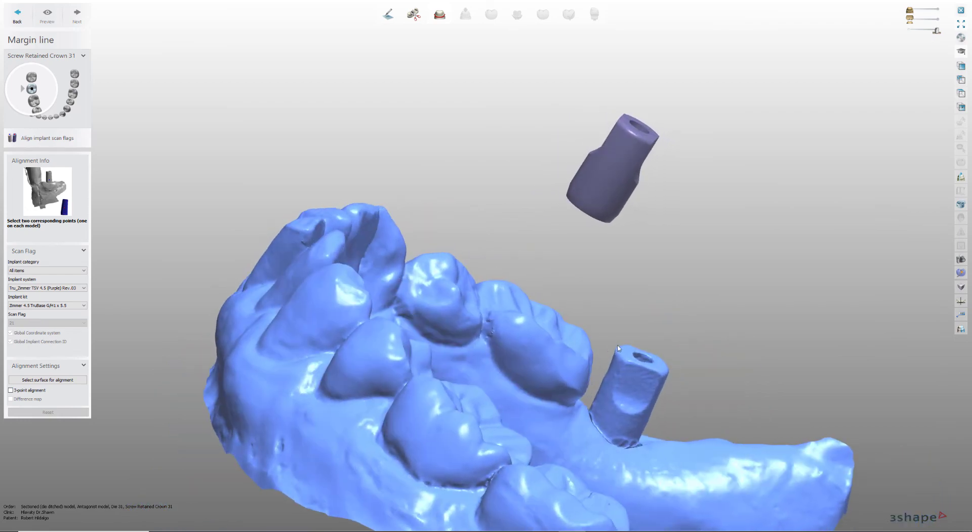
pyautogui.moveTo(660, 380); pyautogui.dragTo(406, 170, button='right')
pyautogui.click(420, 164)
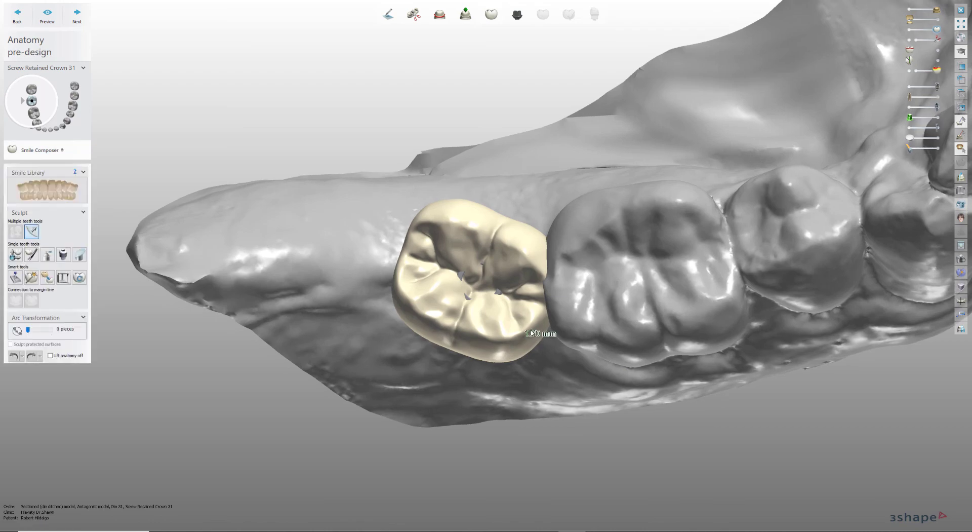
# - Rotate and position the crown at 31 so it lines up with the arch and meets the neighbouring molar
pyautogui.click(532, 332)
pyautogui.moveTo(570, 327); pyautogui.dragTo(584, 286)
pyautogui.moveTo(515, 287); pyautogui.dragTo(512, 287)
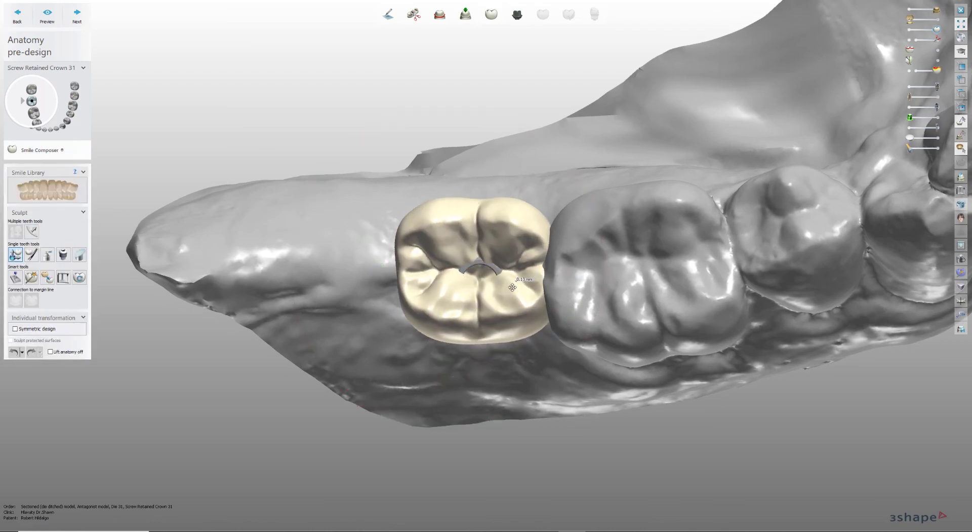
# - Shift the crown at 31 toward the cheek side and widen it toward the tongue side with individual transformation
pyautogui.moveTo(513, 287); pyautogui.dragTo(569, 266, button='right')
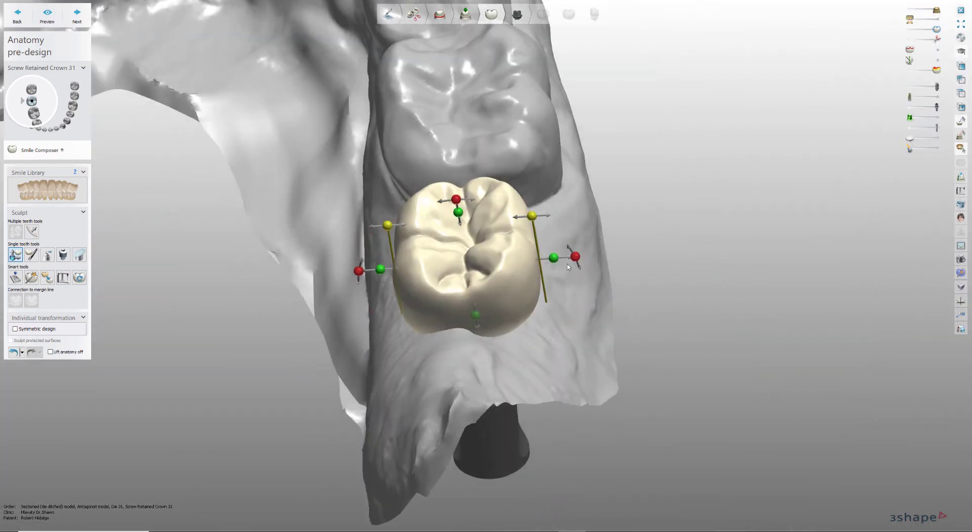
pyautogui.moveTo(505, 259); pyautogui.dragTo(522, 257)
pyautogui.moveTo(476, 210); pyautogui.dragTo(485, 210)
pyautogui.moveTo(486, 209); pyautogui.dragTo(479, 239, button='right')
pyautogui.moveTo(397, 263); pyautogui.dragTo(378, 264)
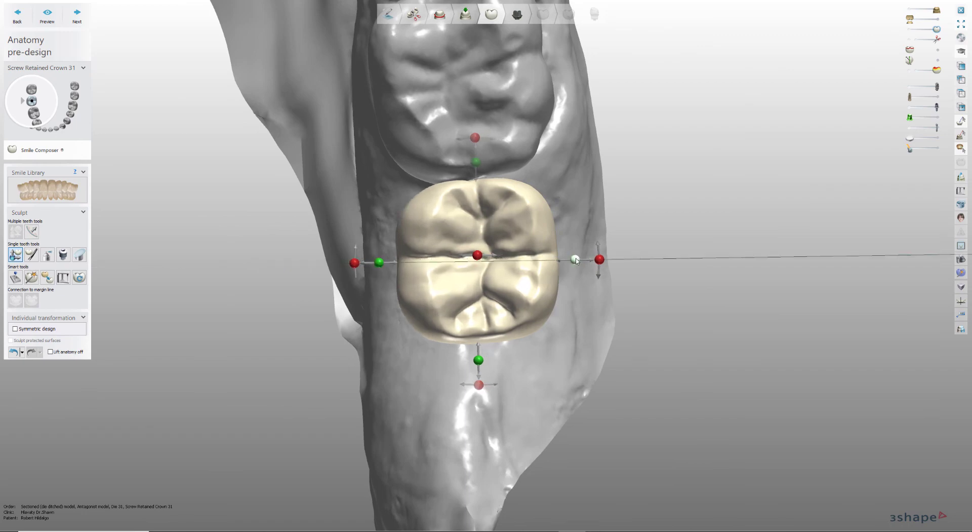
# - Push down the crown cusps that pass through the opposing upper teeth using individual morphing, and check the bite from the side
pyautogui.moveTo(565, 259); pyautogui.dragTo(423, 204, button='right')
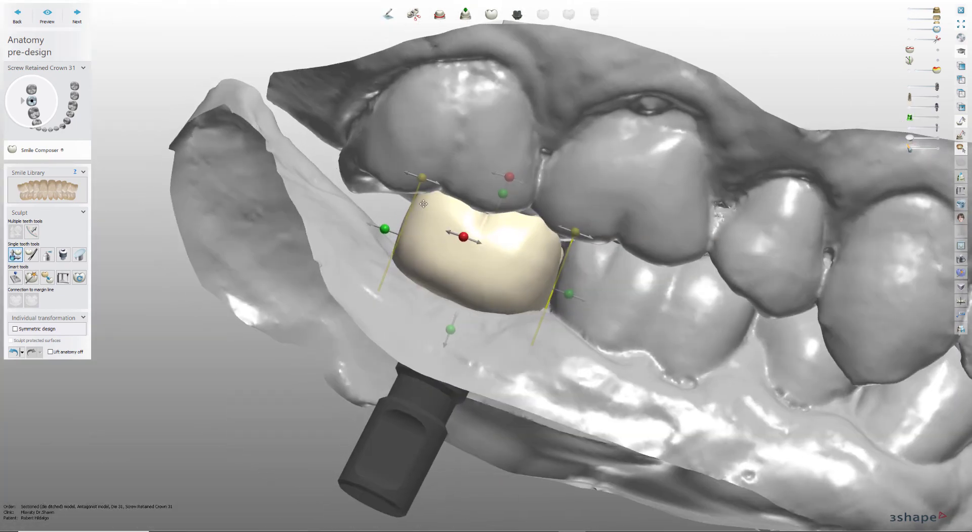
pyautogui.moveTo(379, 226); pyautogui.dragTo(438, 246, button='right')
pyautogui.press('2')
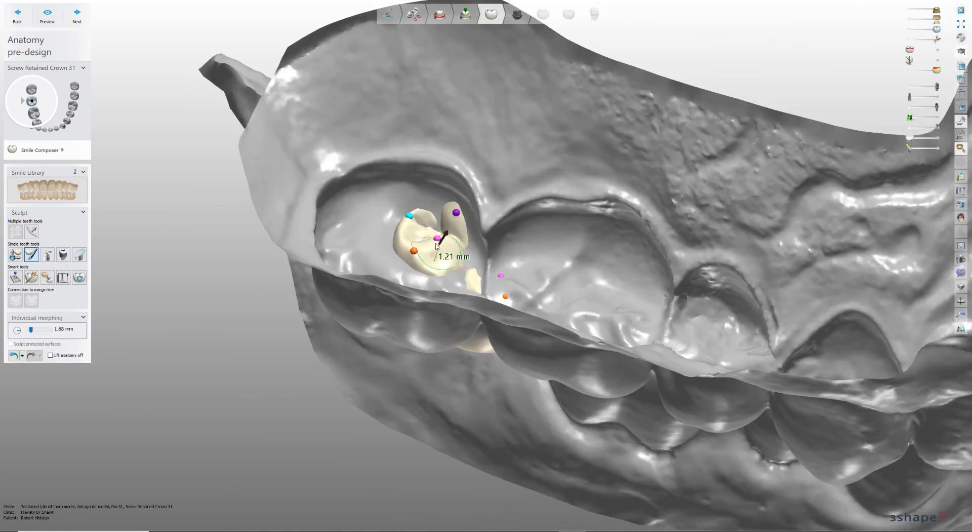
pyautogui.moveTo(431, 250); pyautogui.dragTo(453, 268)
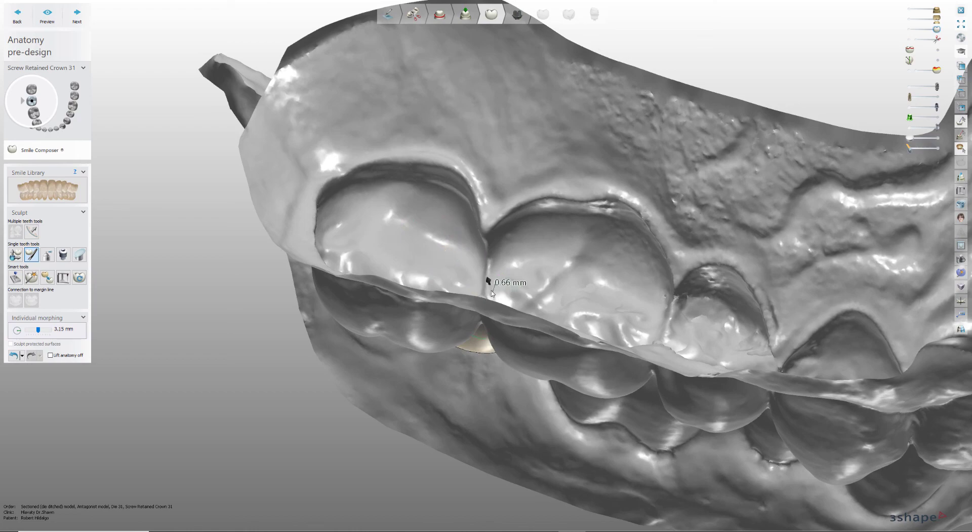
pyautogui.press('a')
pyautogui.moveTo(493, 294); pyautogui.dragTo(487, 234, button='right')
pyautogui.press('a')
pyautogui.press('a')
pyautogui.keyDown('ctrl'); pyautogui.scroll(-3, 475, 277); pyautogui.keyUp('ctrl')
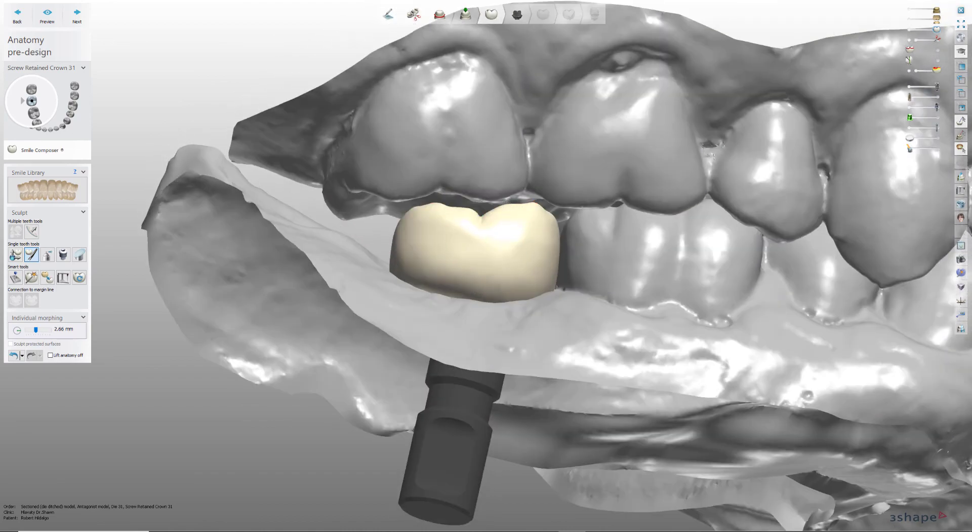
# - Hide the crown and examine the space between the abutment at position 31 and the opposing upper teeth
pyautogui.click(910, 30)
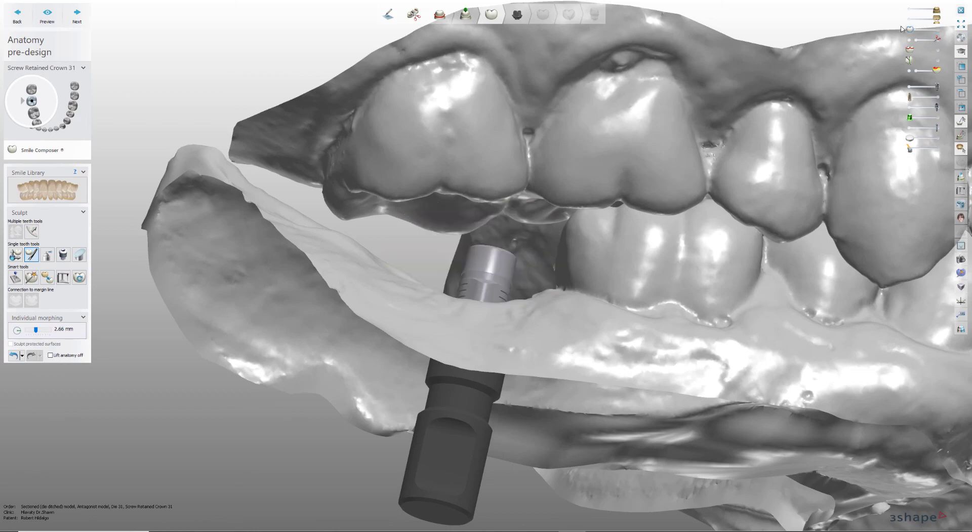
pyautogui.moveTo(499, 203); pyautogui.dragTo(527, 193, button='right')
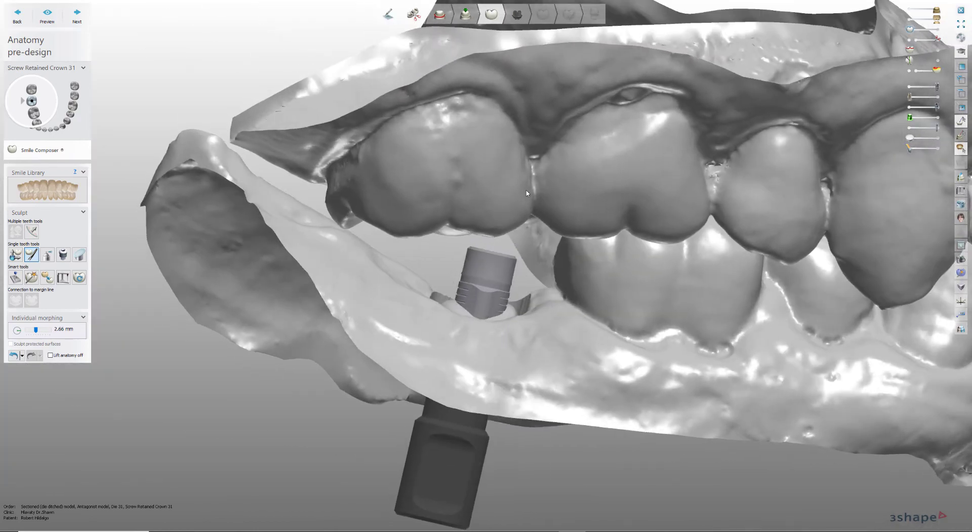